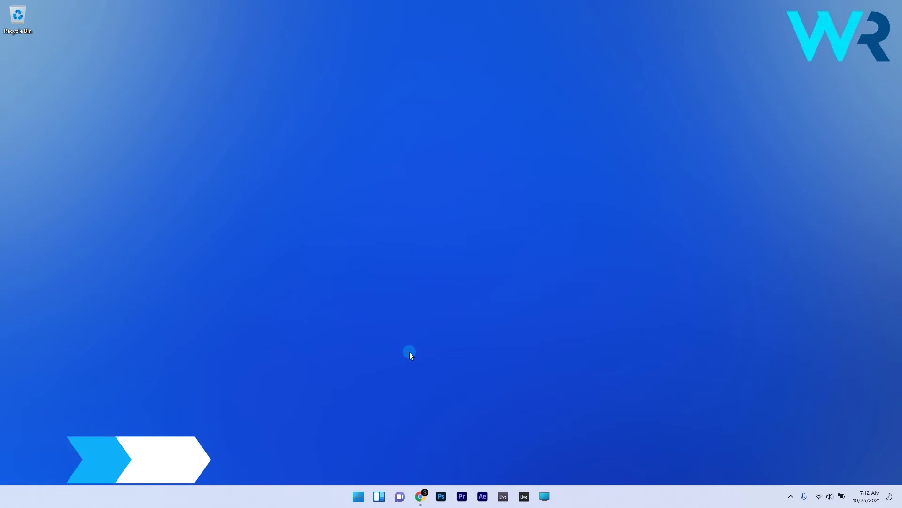
Launch Command Prompt as administrator and enter chkdsk /r /f C: to check the C: drive
key("super")
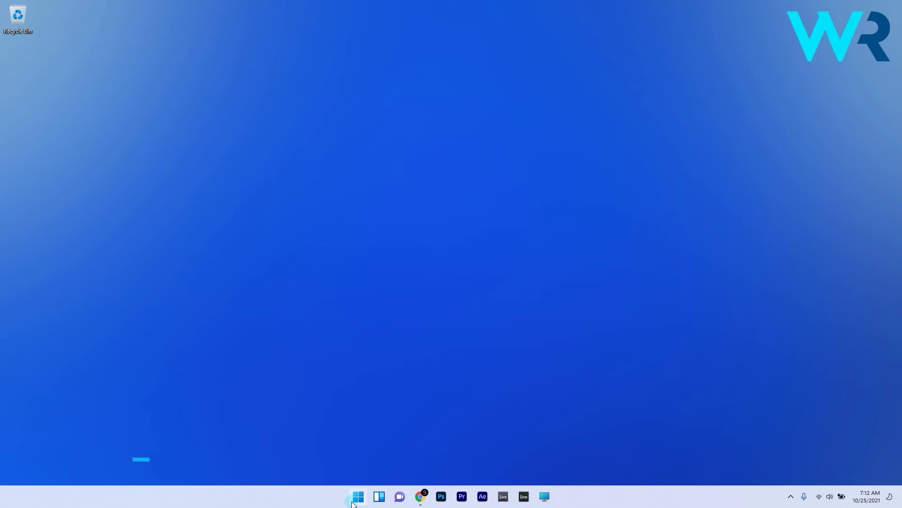
type("cmd")
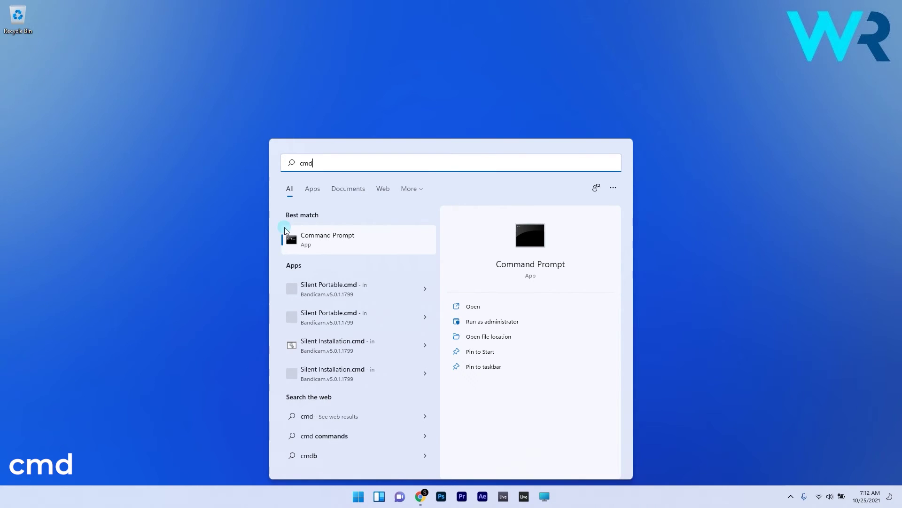
right_click(319, 239)
left_click(347, 250)
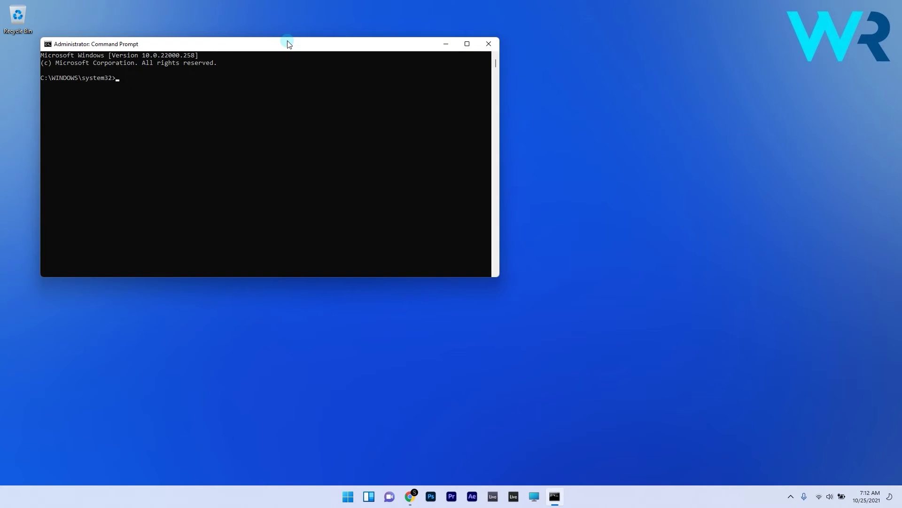
left_click_drag(292, 45, 472, 82)
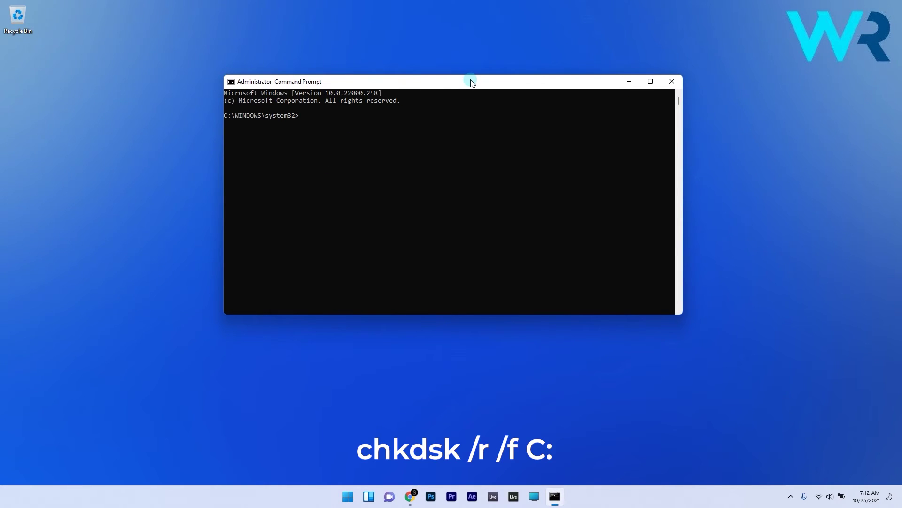
type("chkdsk /r /f C")
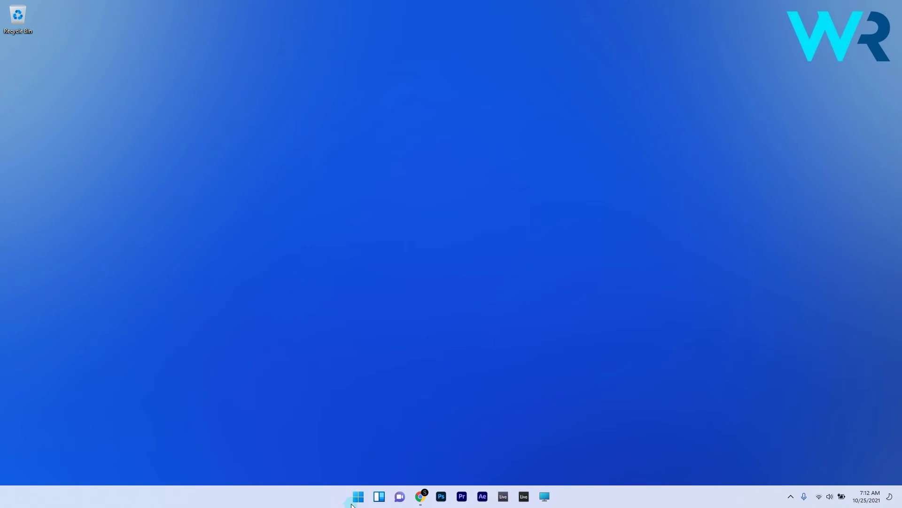
In Device Manager, run an automatic driver search for the SAMSUNG MZALQ512HALU-000L2 disk drive
right_click(353, 503)
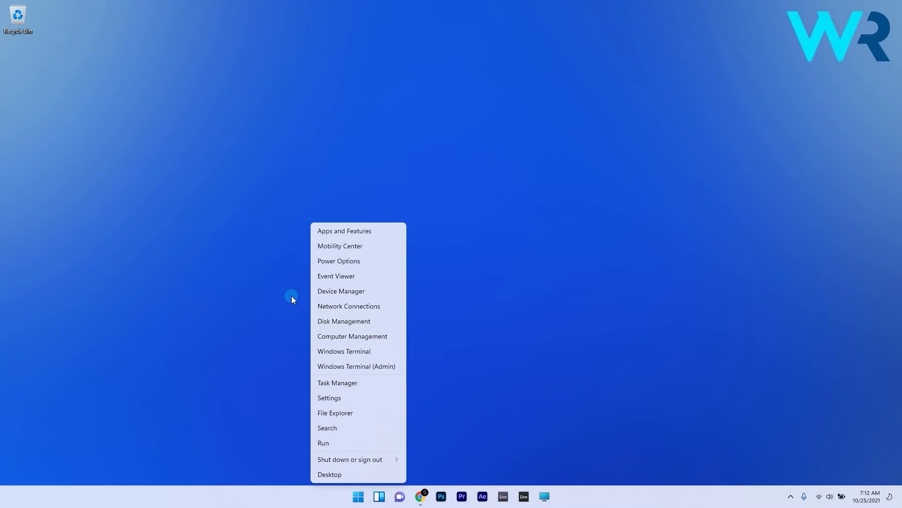
left_click(382, 292)
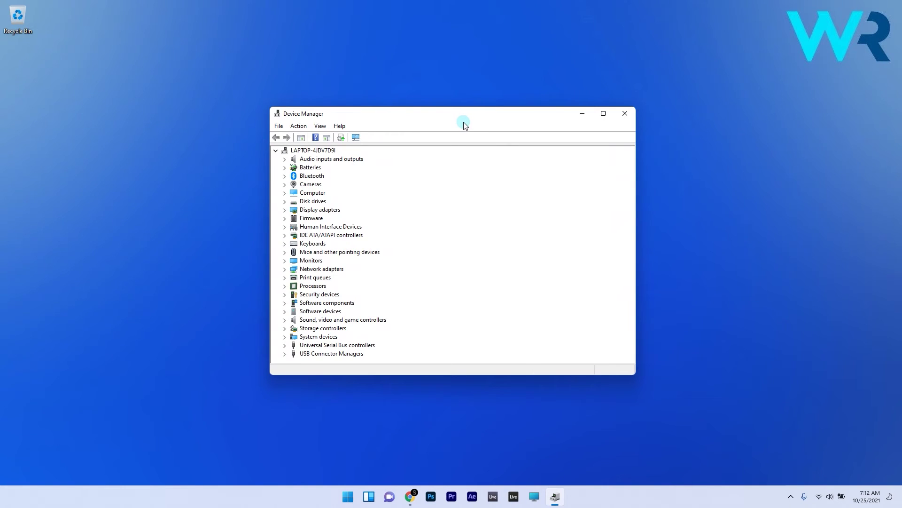
left_click(279, 202)
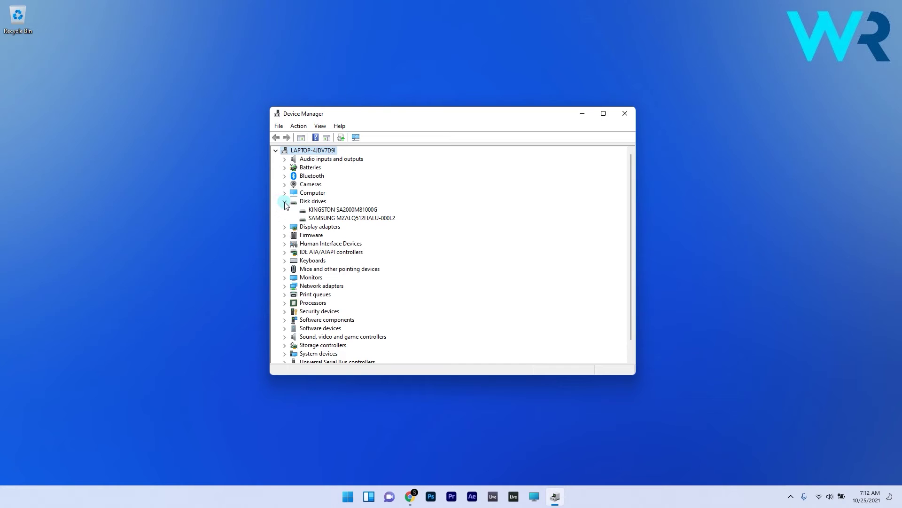
left_click(353, 219)
right_click(355, 221)
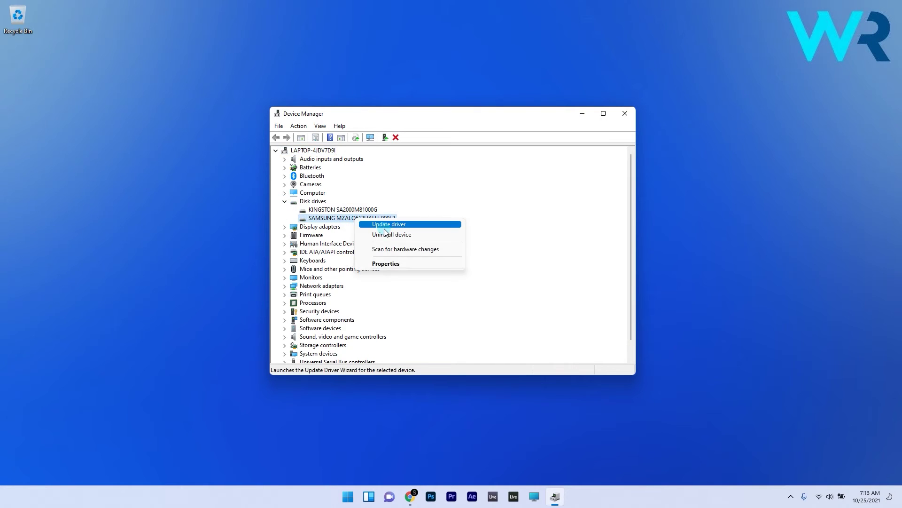
left_click(387, 226)
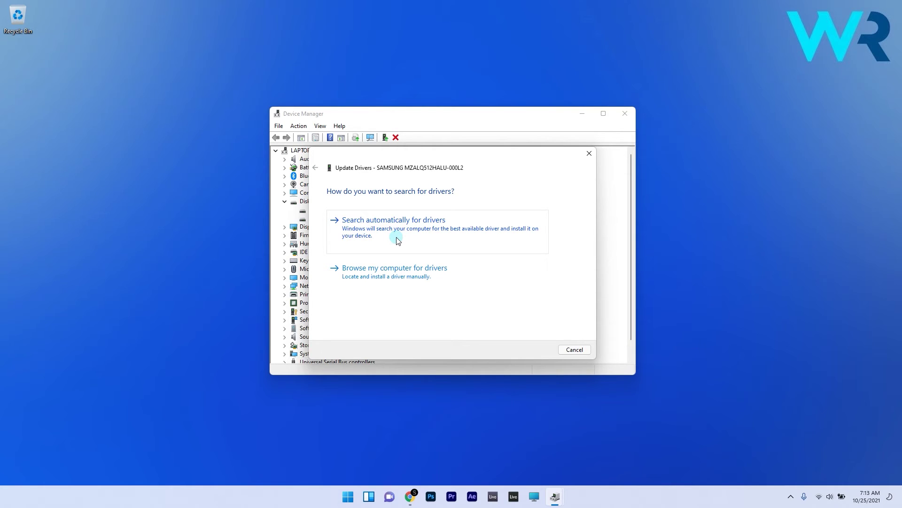
left_click(396, 240)
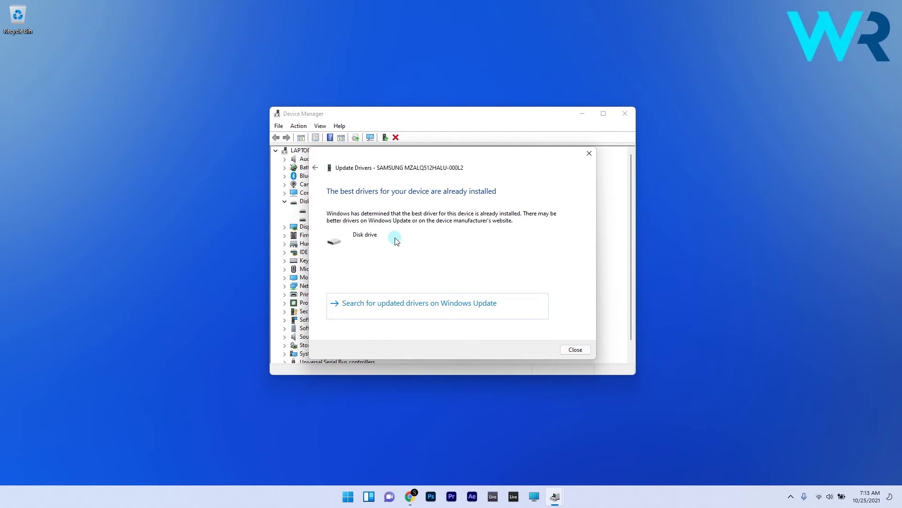
Look for updated drivers on Windows Update
left_click(414, 305)
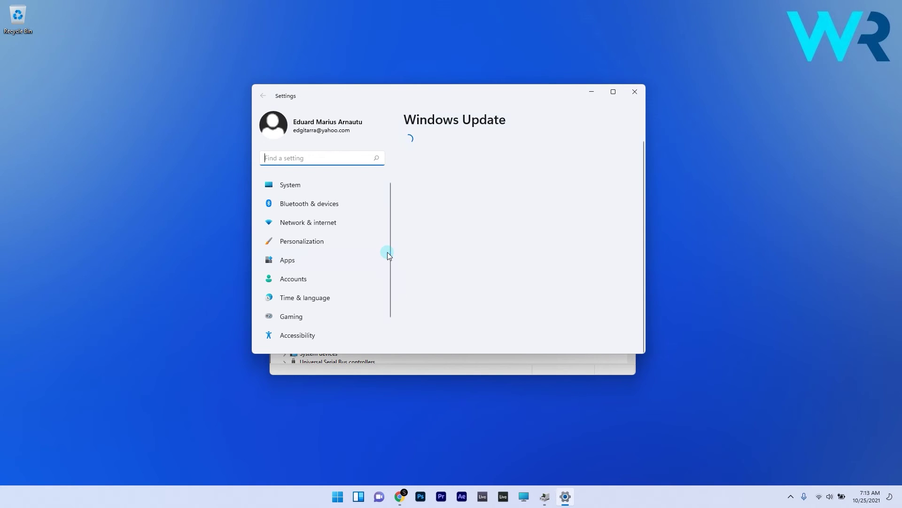
scroll(545, 188, "down", 2)
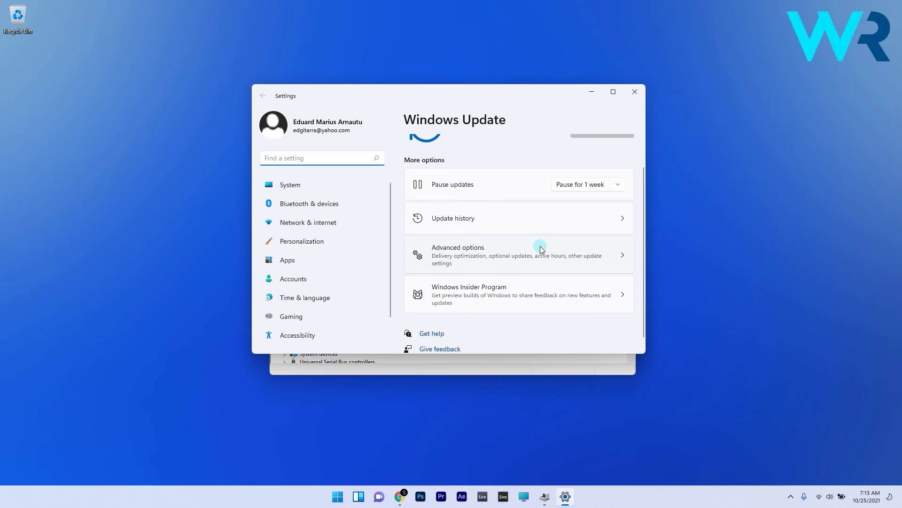
scroll(504, 201, "up", 2)
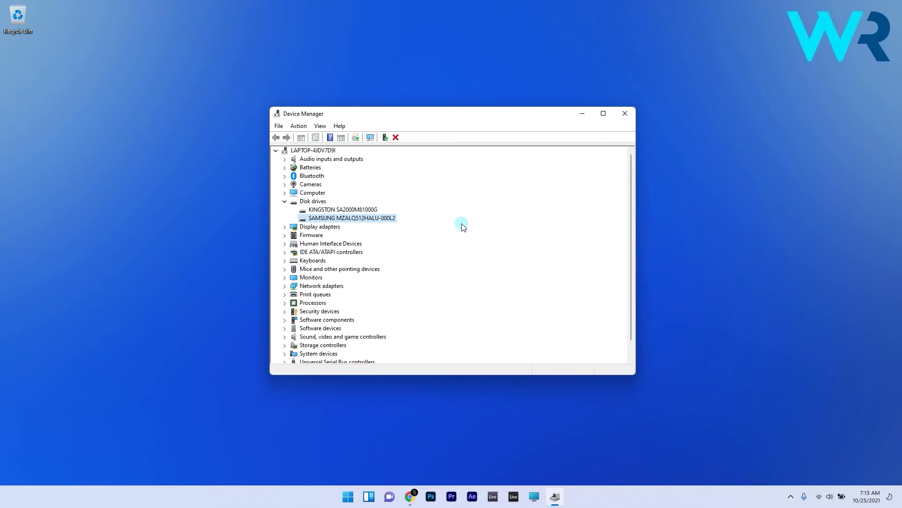
Bring up the SAMSUNG disk drive's actions in Device Manager to uninstall the device
right_click(361, 218)
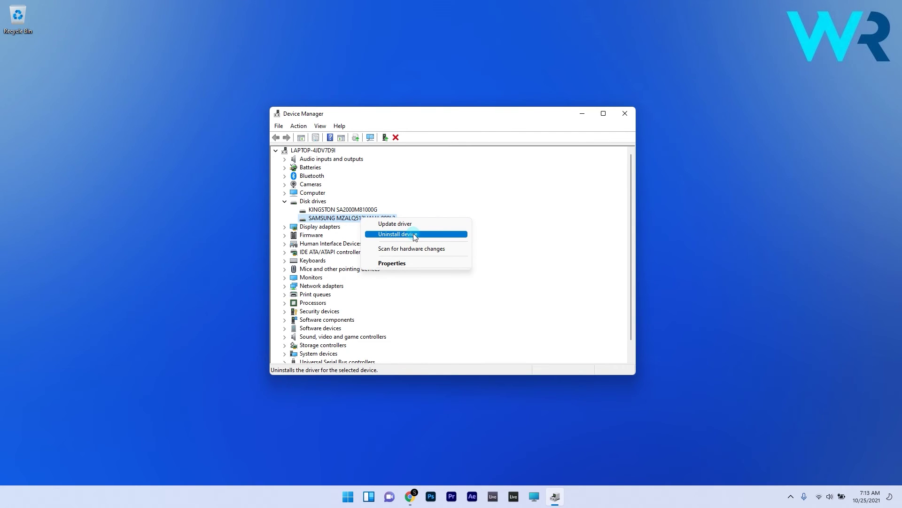
left_click(483, 235)
right_click(388, 220)
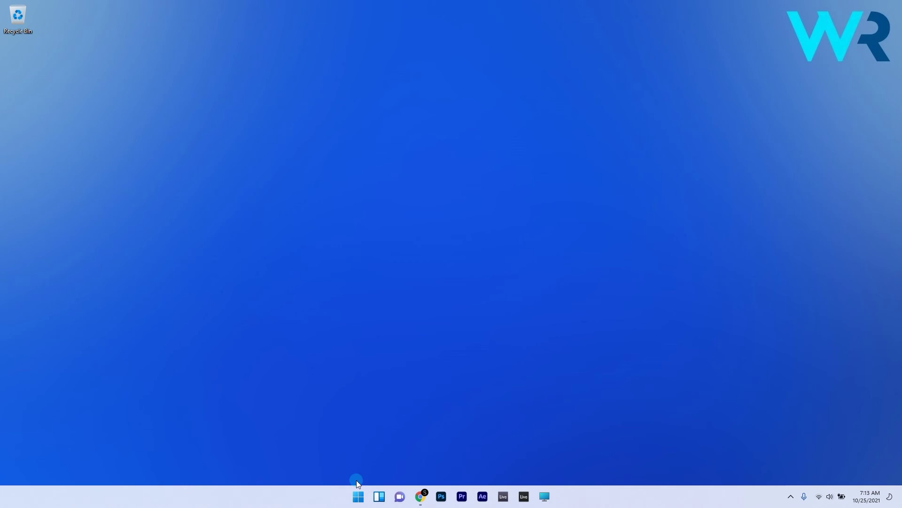
Launch Command Prompt as administrator and enter sfc /scannow to scan the system files
left_click(356, 495)
type("cmd")
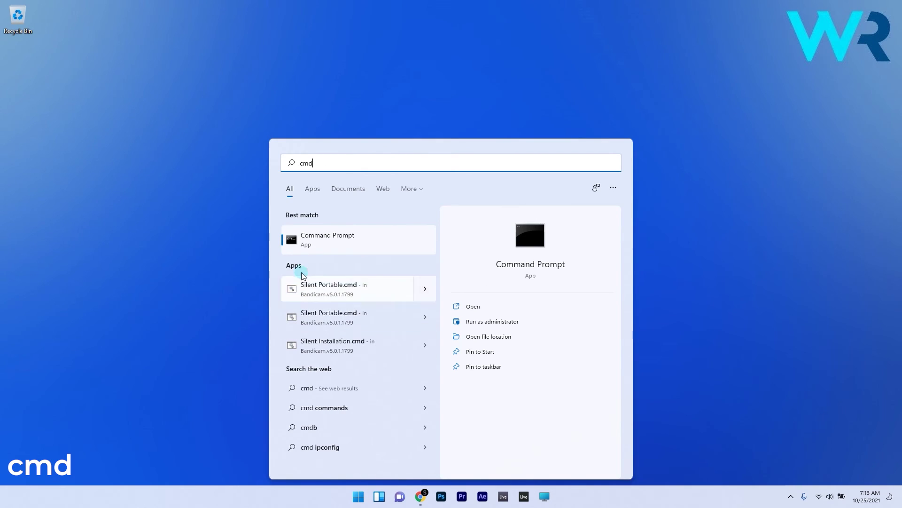
left_click(322, 237)
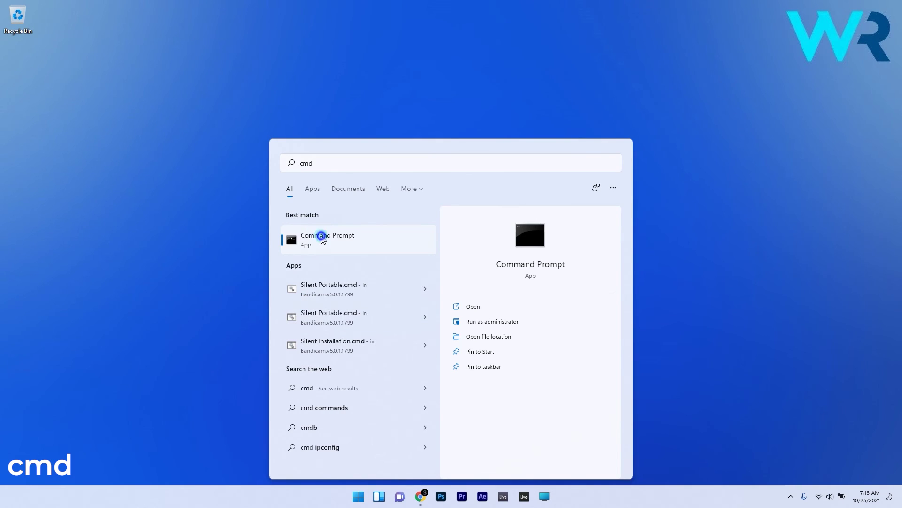
left_click(365, 246)
left_click(348, 111)
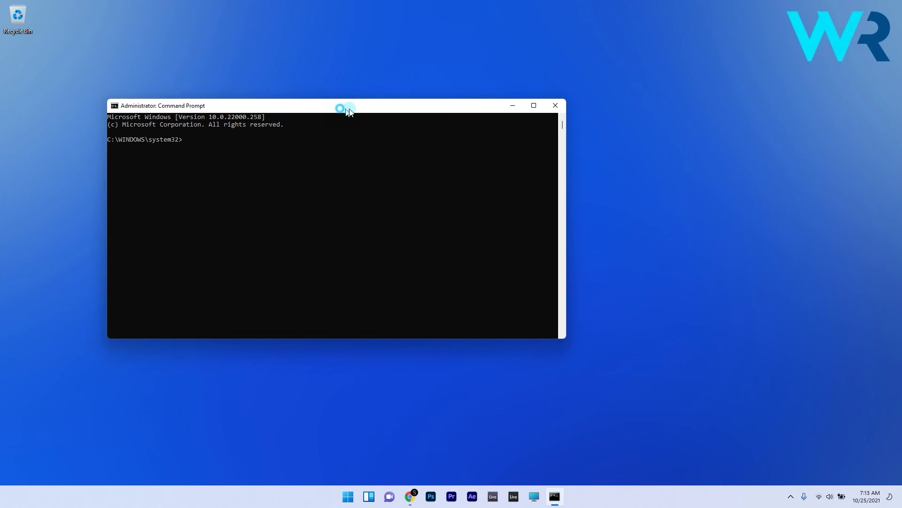
left_click_drag(348, 110, 464, 134)
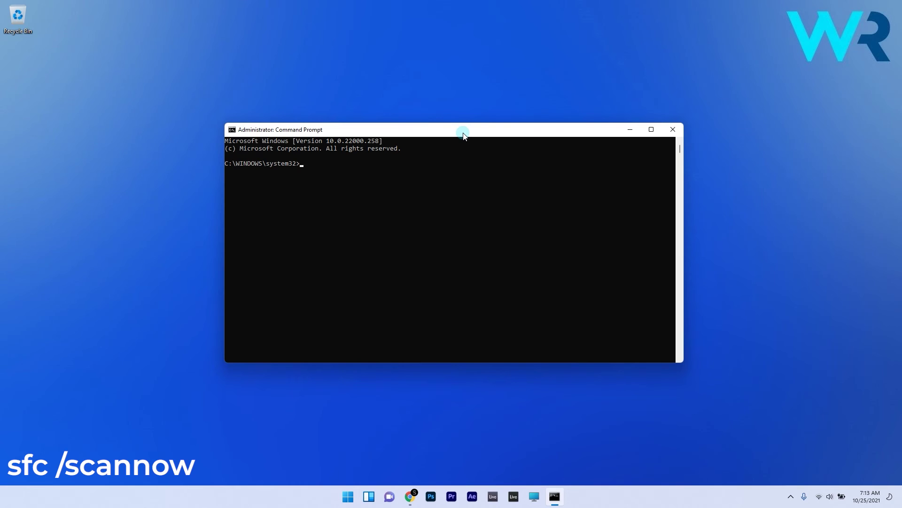
type("sfc /scannow")
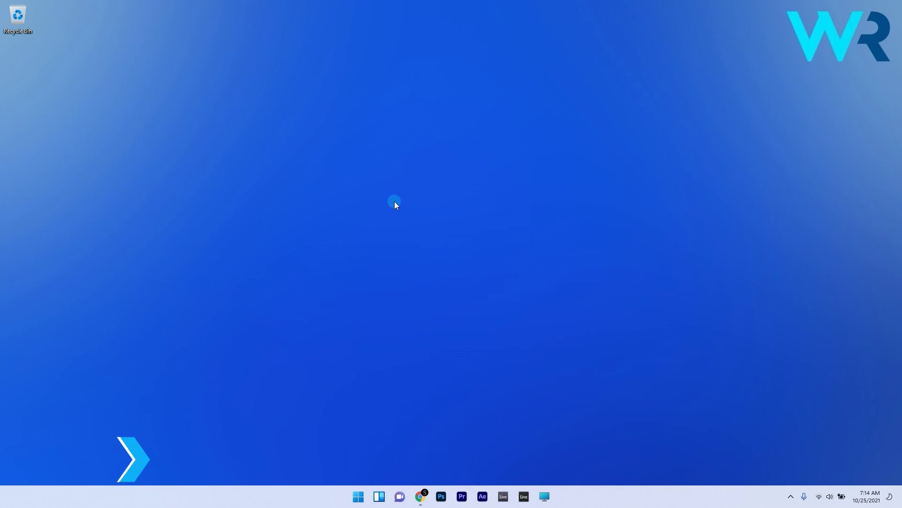
Open Advanced system settings from This PC's properties in File Explorer
right_click(545, 497)
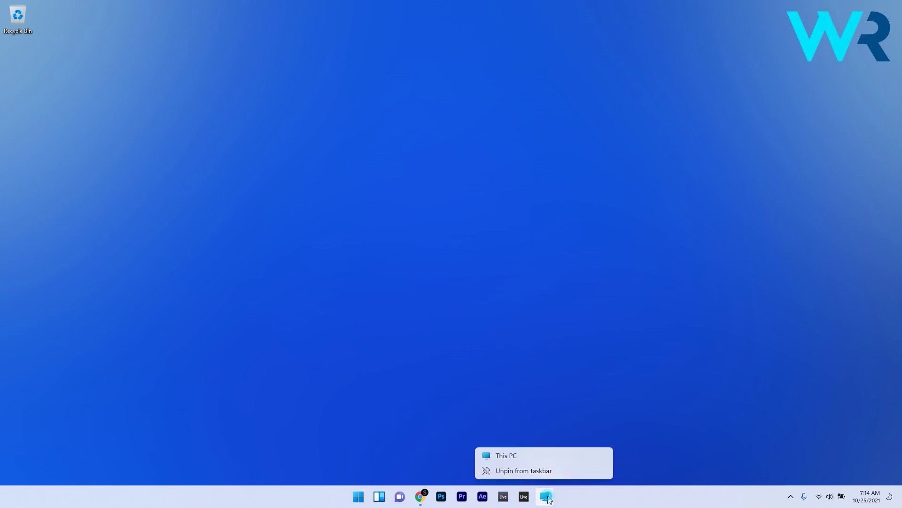
left_click(548, 497)
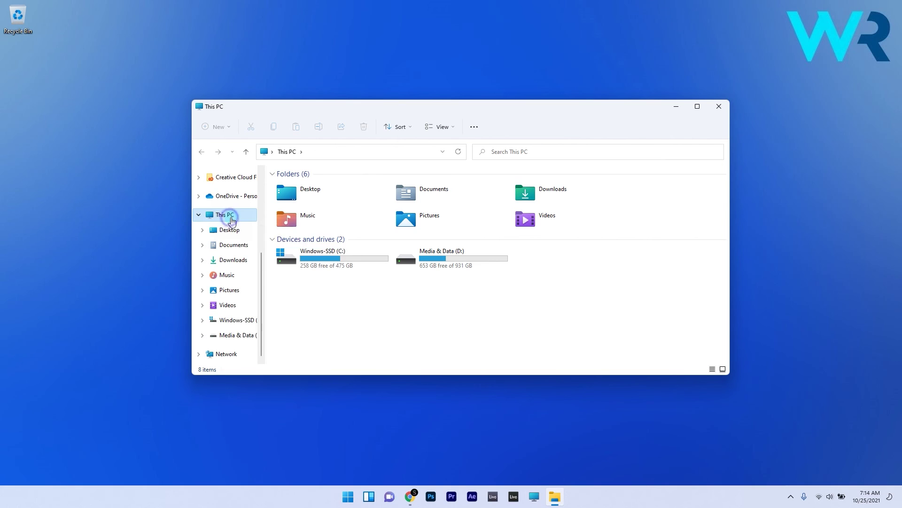
right_click(232, 217)
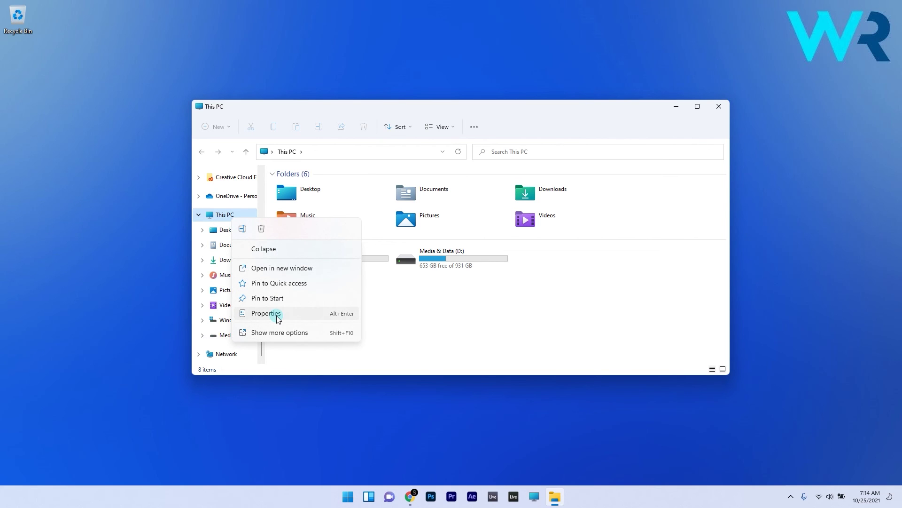
left_click(278, 319)
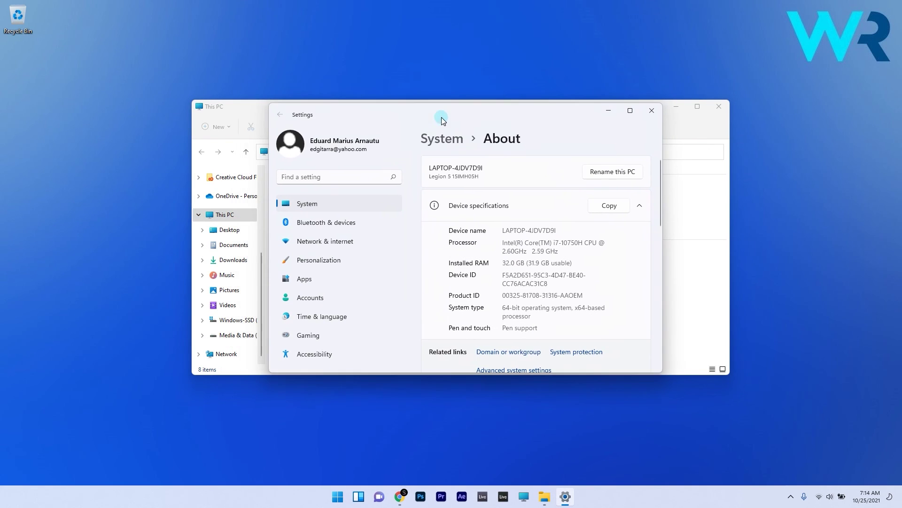
scroll(540, 244, "down", 2)
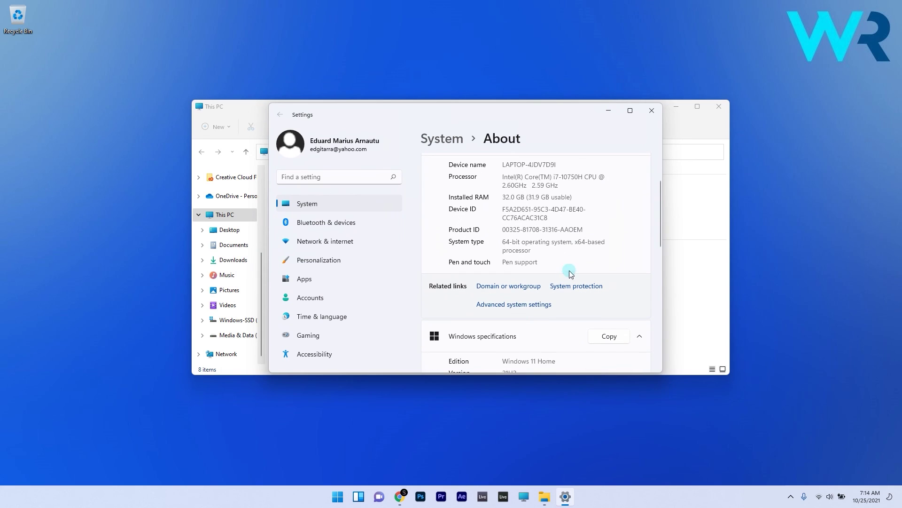
left_click(519, 304)
Open Performance Options' Virtual Memory settings, with paging file size managed automatically
left_click_drag(228, 103, 491, 136)
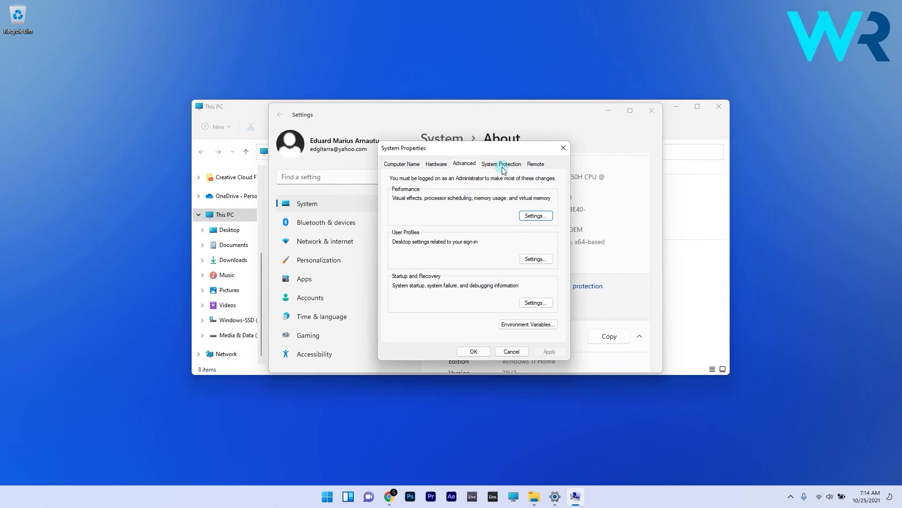
left_click(535, 215)
left_click_drag(499, 178, 479, 112)
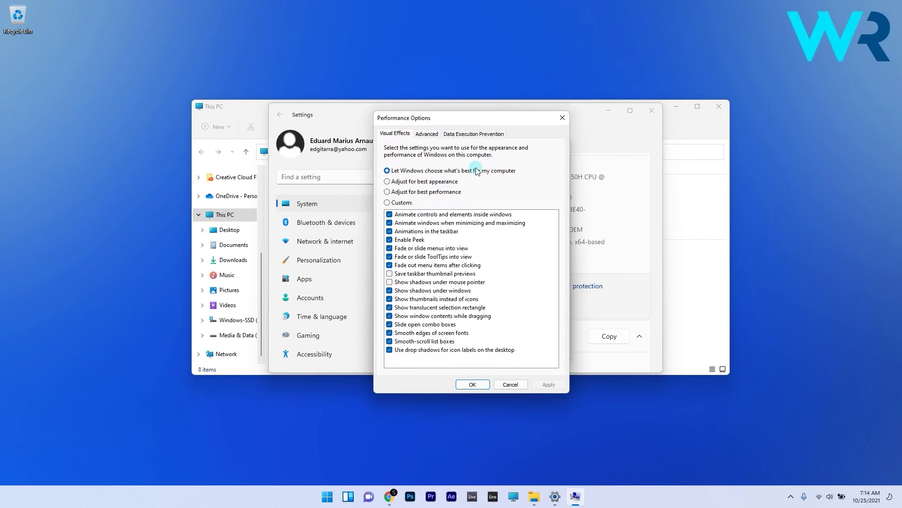
left_click(426, 135)
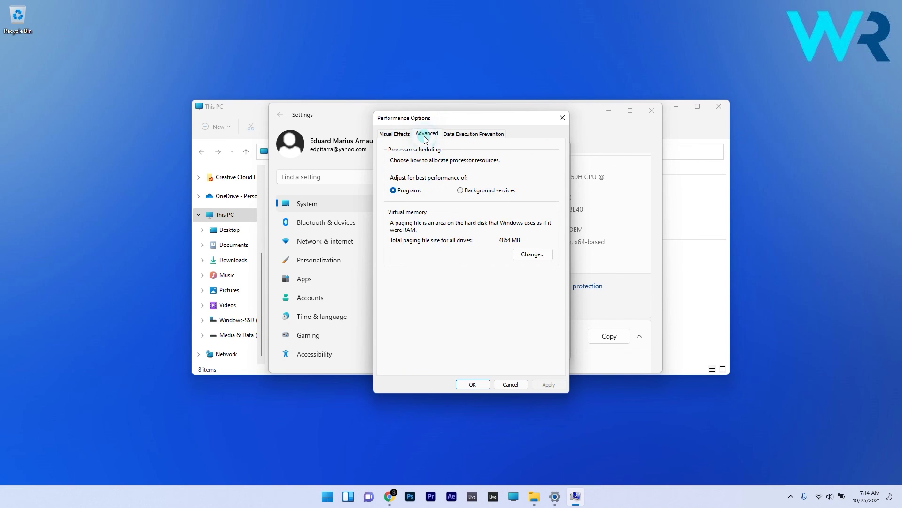
left_click(530, 253)
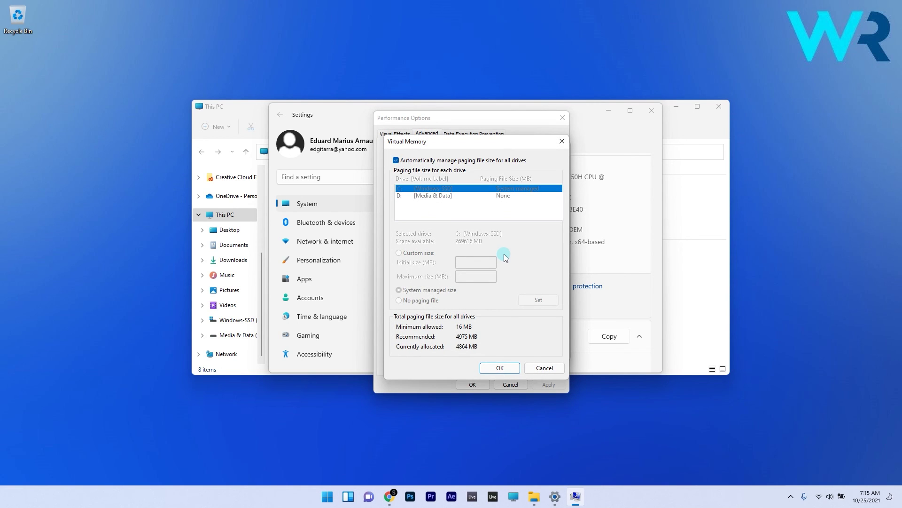